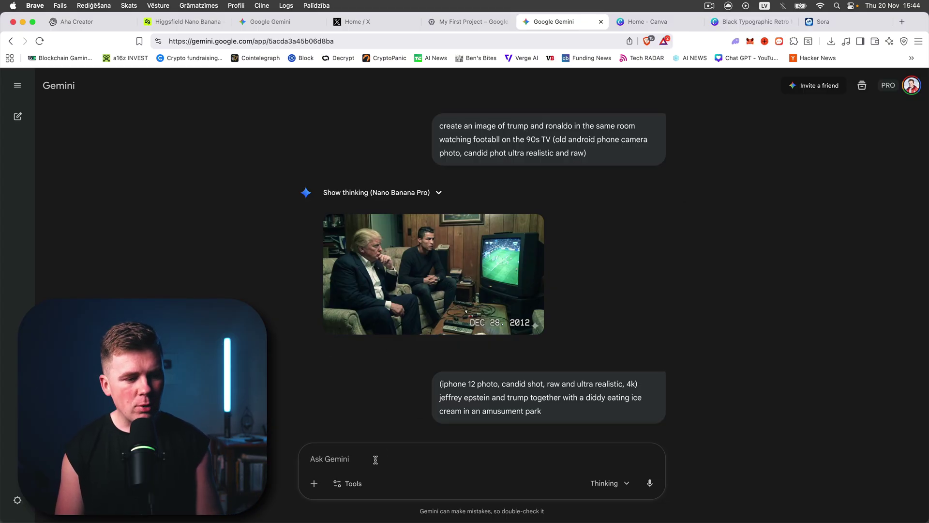
Check the extra tools and model choices, keeping the Thinking model selected
click(349, 483)
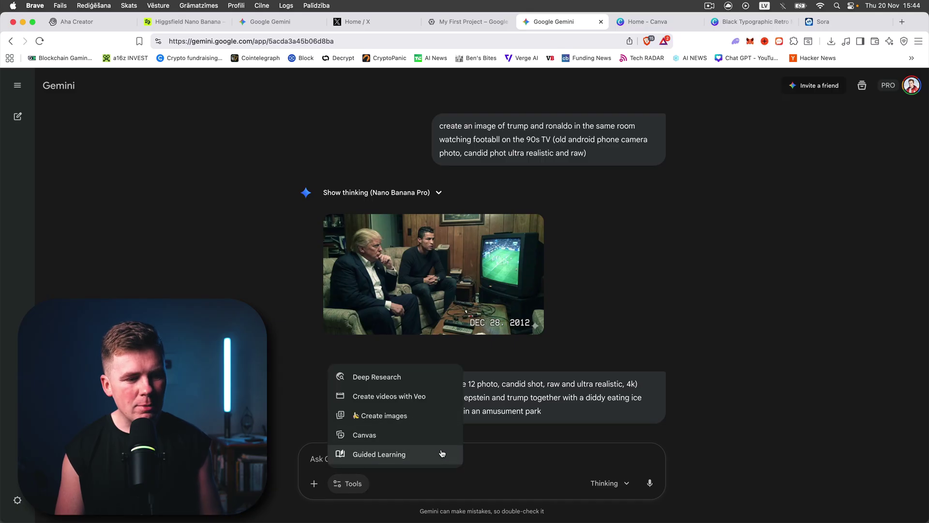
click(485, 460)
click(598, 483)
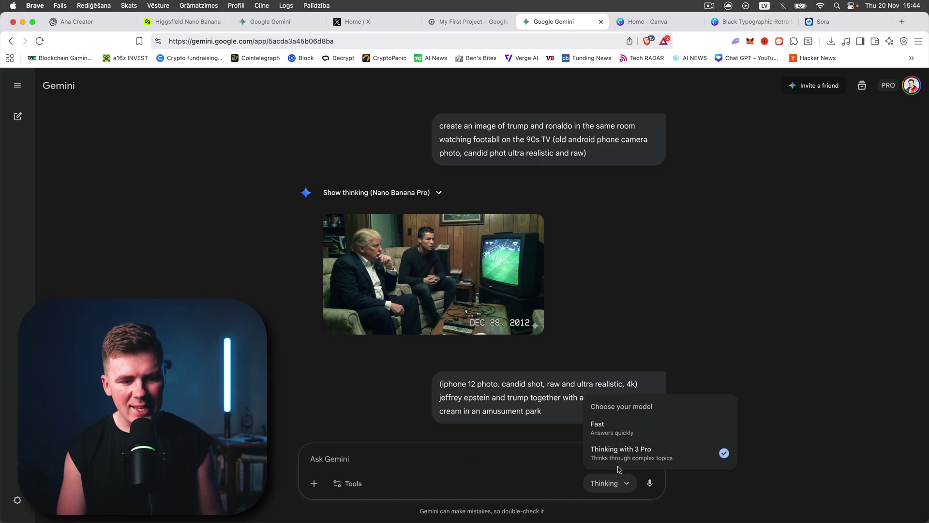
click(533, 463)
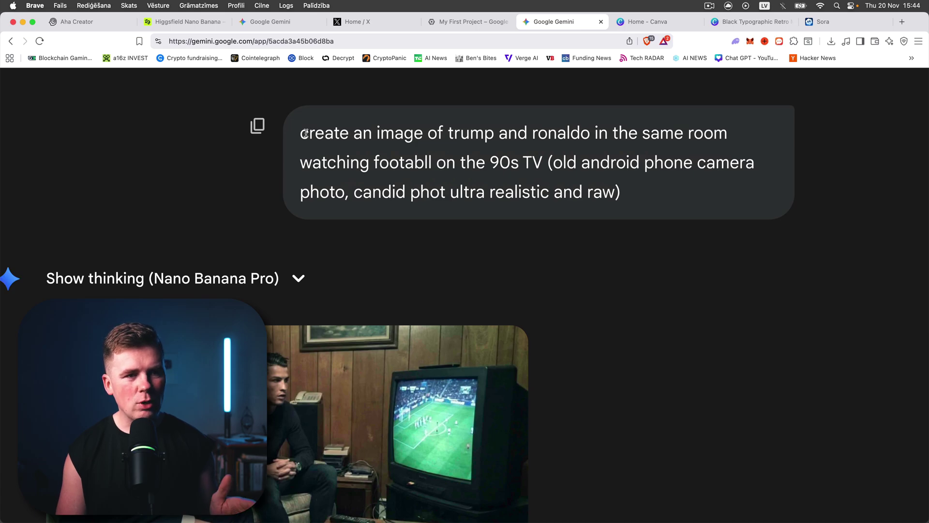
scroll(300, 114, down, 5)
scroll(344, 177, down, 5)
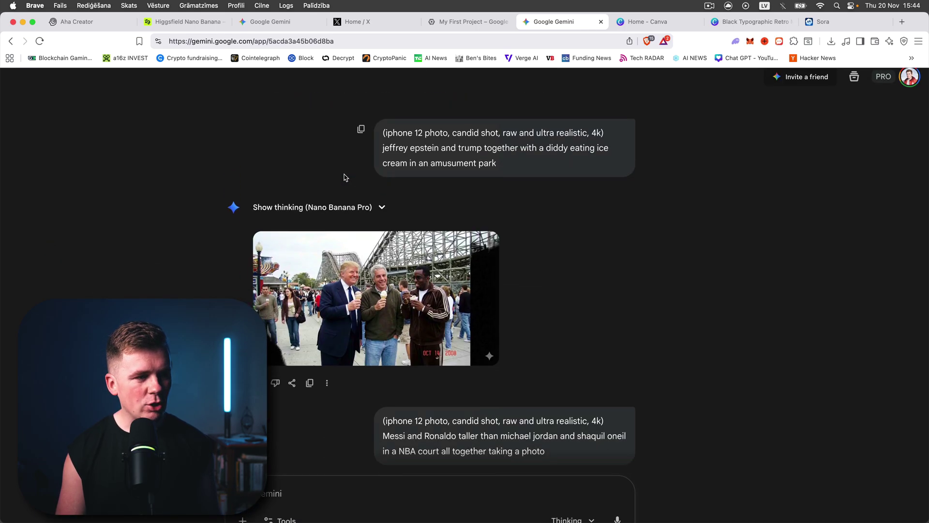
scroll(344, 177, up, 5)
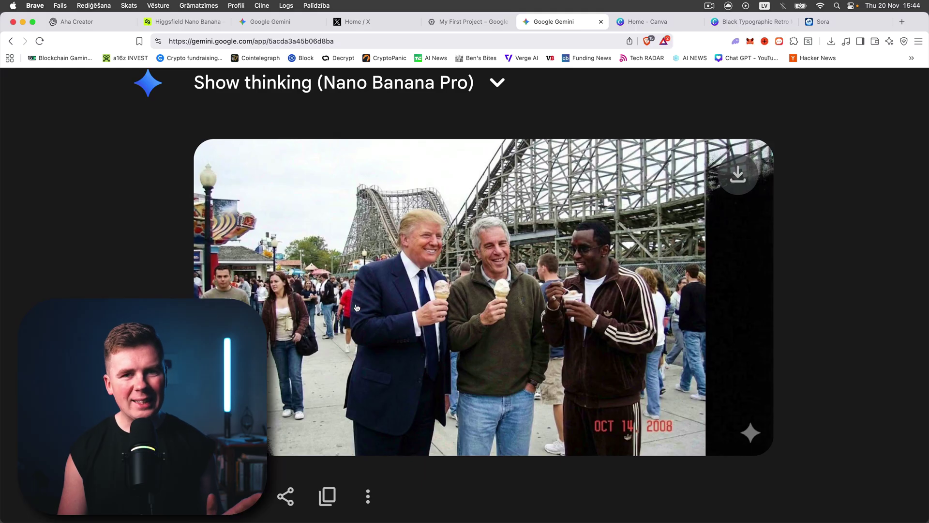
scroll(326, 305, right, 2)
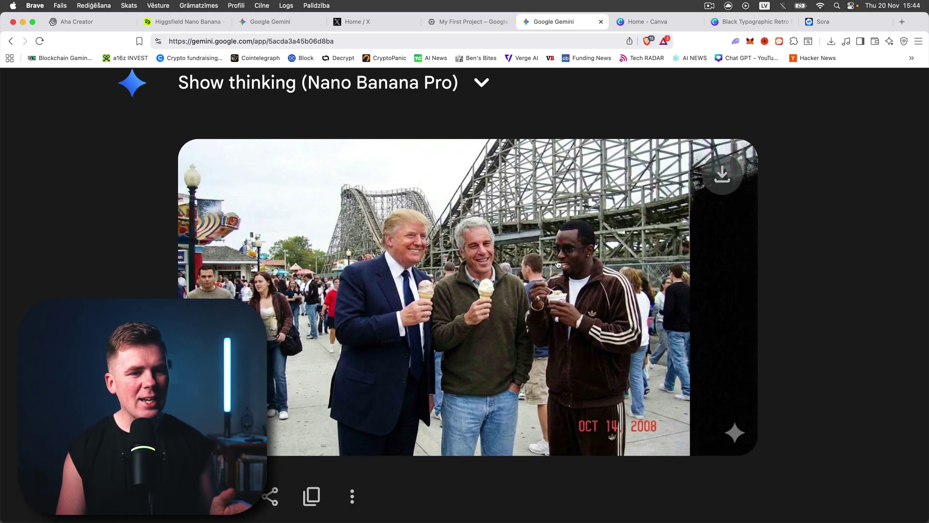
scroll(556, 284, down, 5)
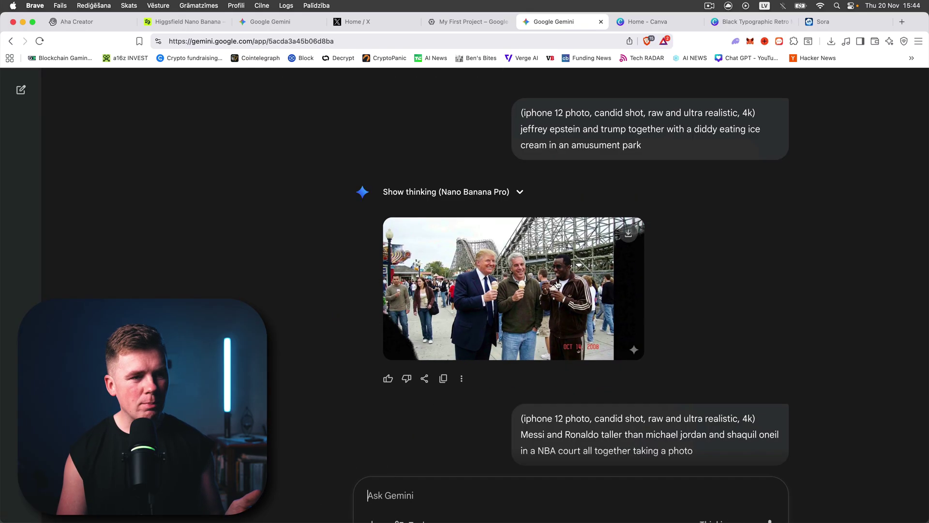
scroll(668, 131, up, 5)
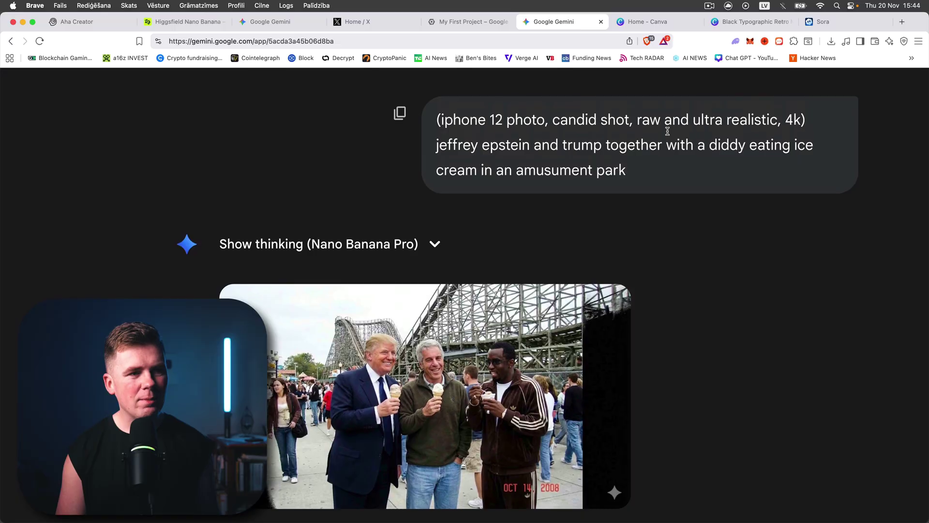
scroll(640, 217, down, 5)
scroll(641, 218, down, 5)
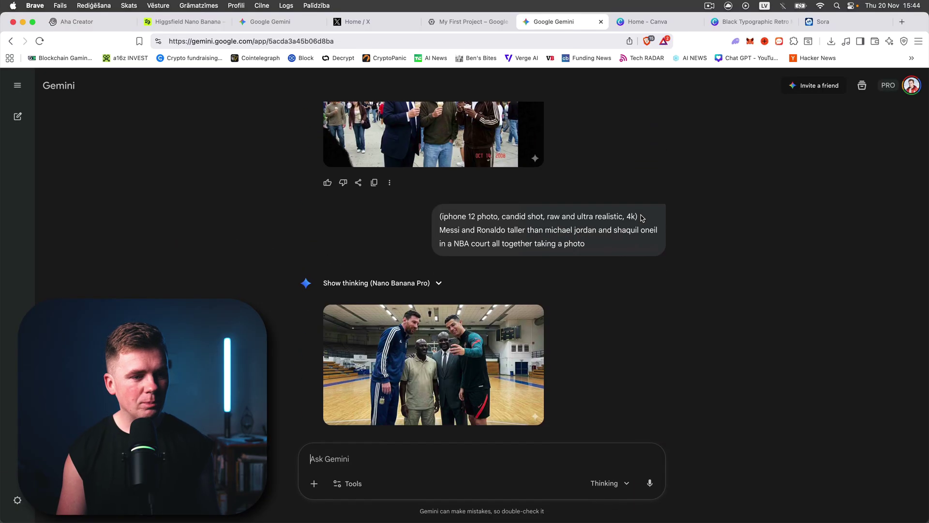
scroll(641, 218, down, 3)
scroll(358, 182, up, 5)
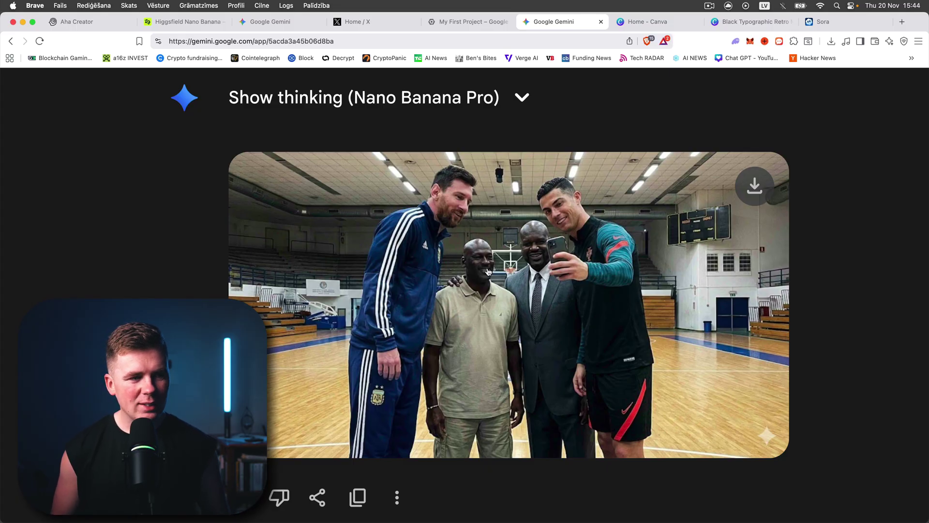
Close the portrait, view the NANO BANANA 2 thumbnail full size, and expand its prompt
key(ctrl+0)
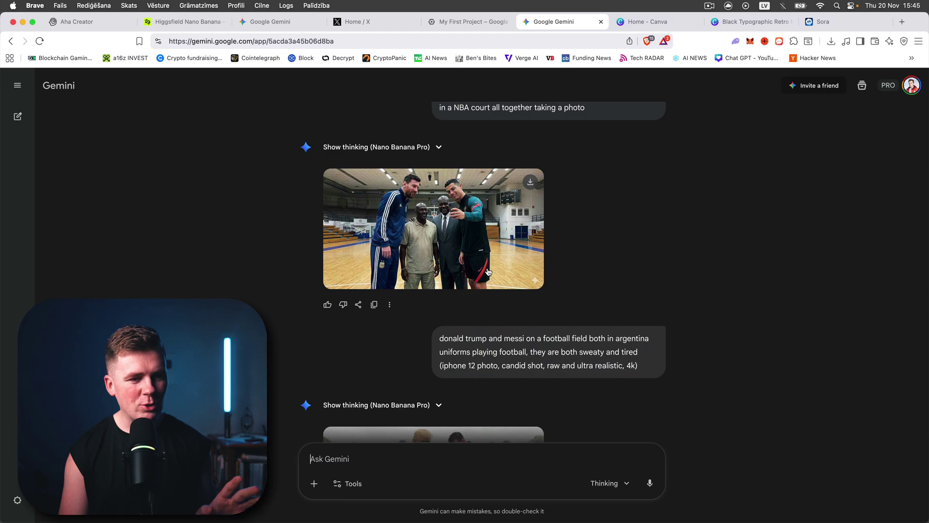
scroll(487, 272, down, 5)
scroll(487, 272, up, 3)
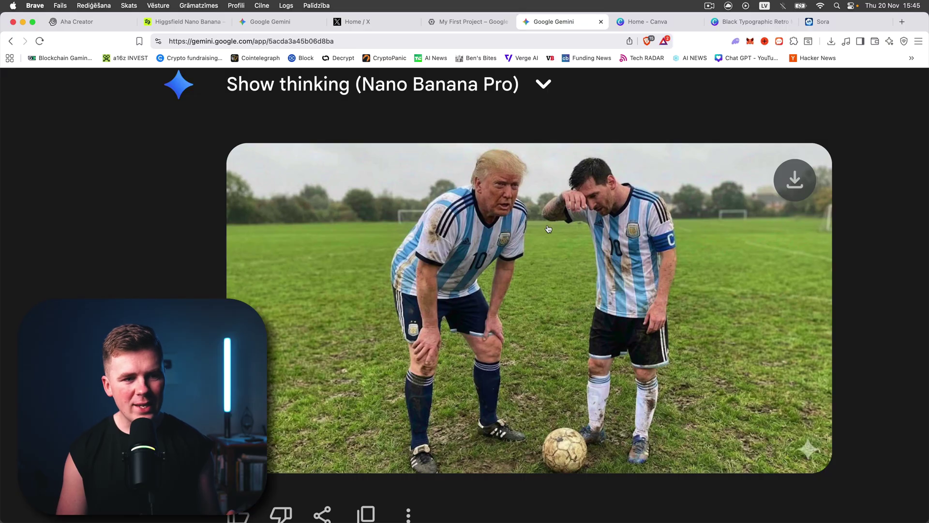
scroll(547, 228, down, 3)
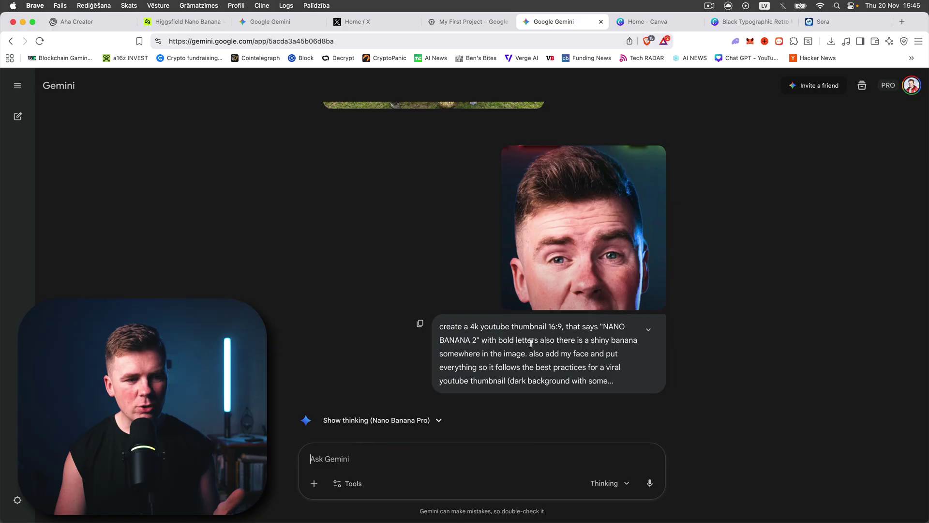
scroll(531, 342, down, 4)
scroll(526, 339, down, 1)
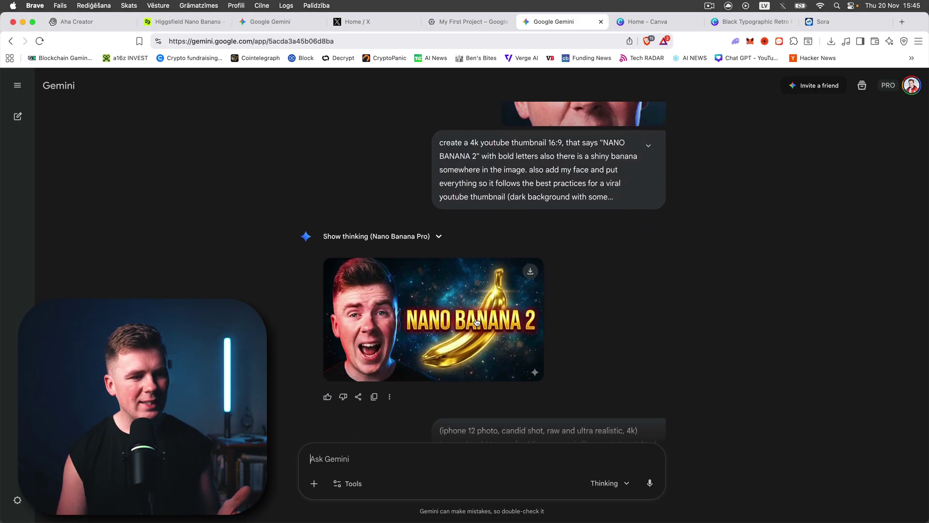
scroll(476, 321, up, 2)
scroll(475, 321, up, 2)
scroll(476, 321, up, 2)
scroll(475, 321, up, 2)
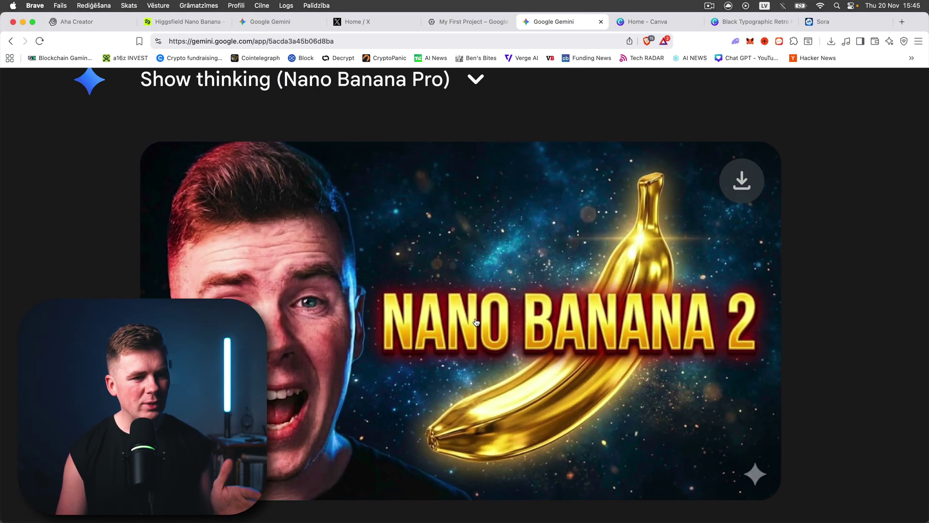
scroll(475, 321, down, 5)
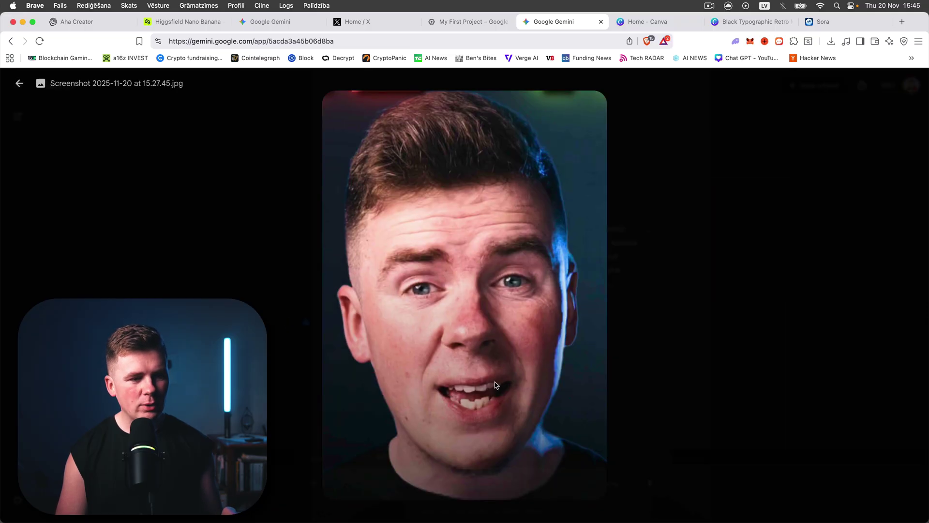
click(675, 354)
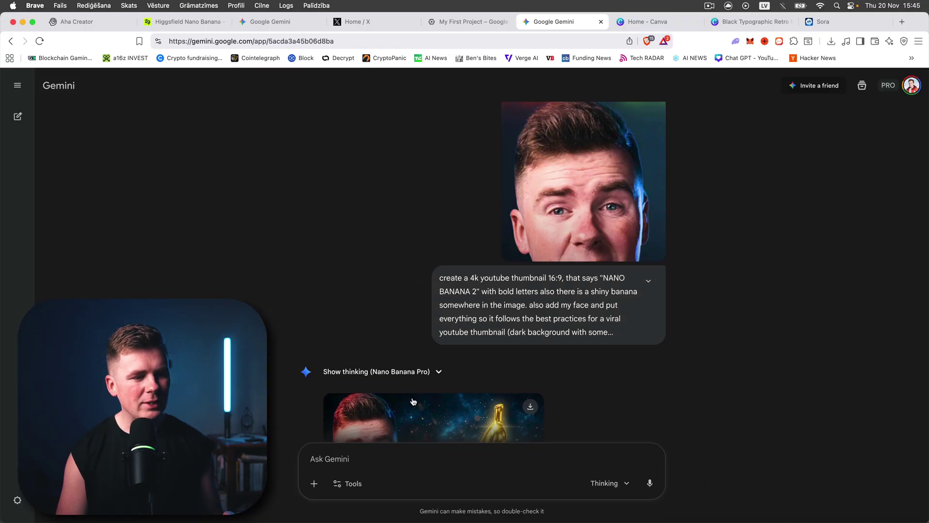
scroll(522, 376, down, 3)
click(377, 349)
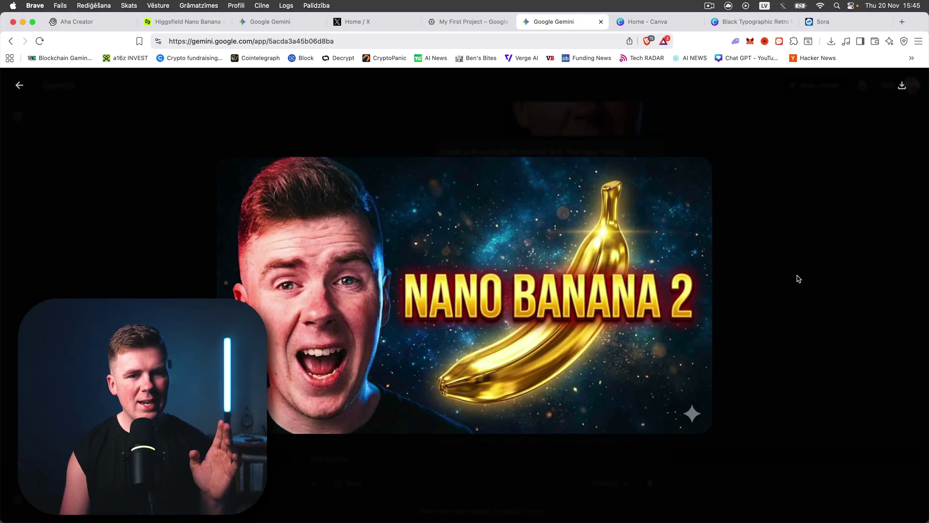
click(817, 274)
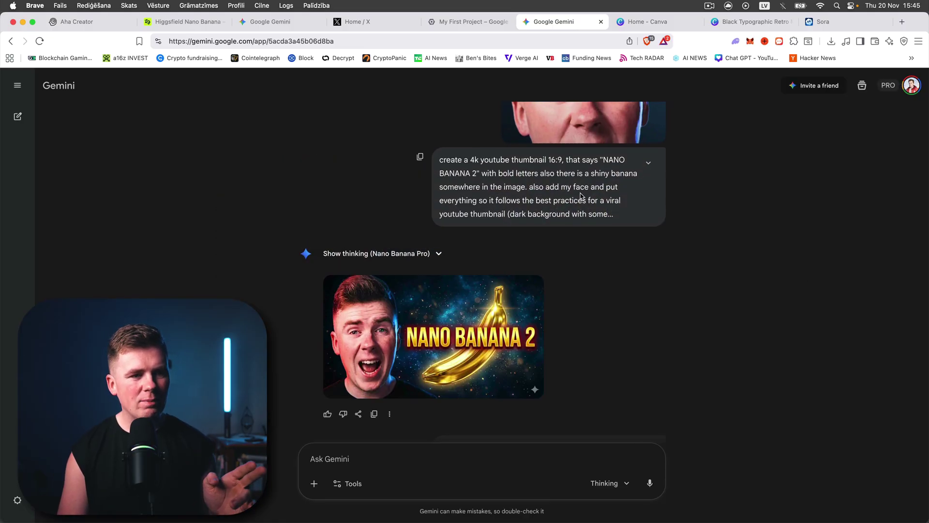
click(649, 164)
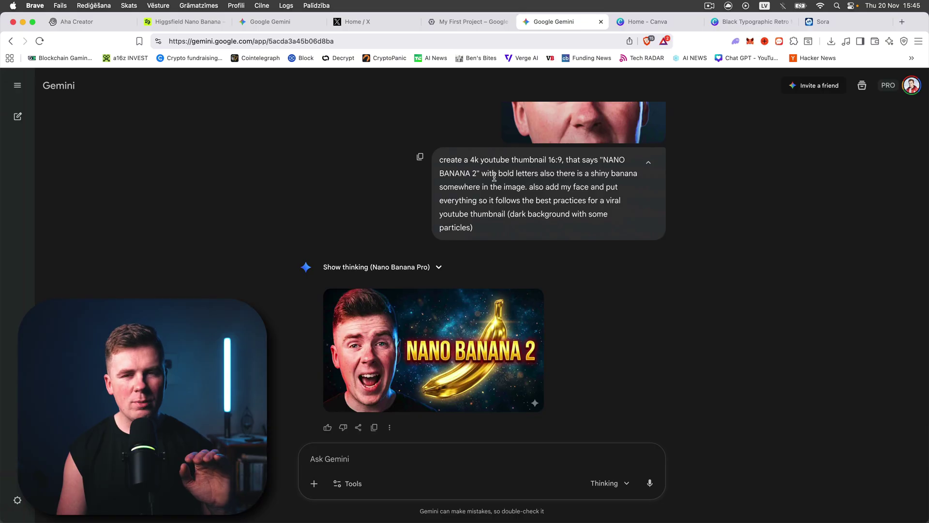
scroll(583, 231, down, 1)
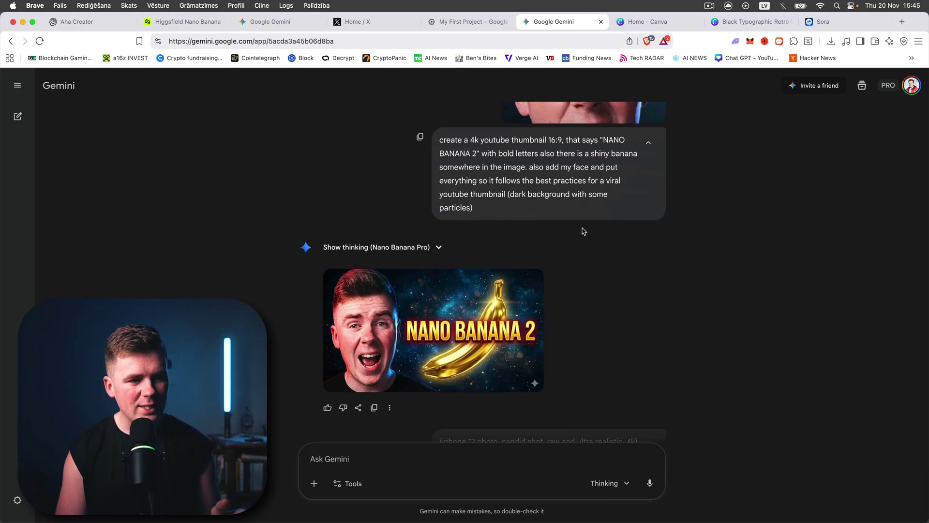
scroll(582, 231, down, 3)
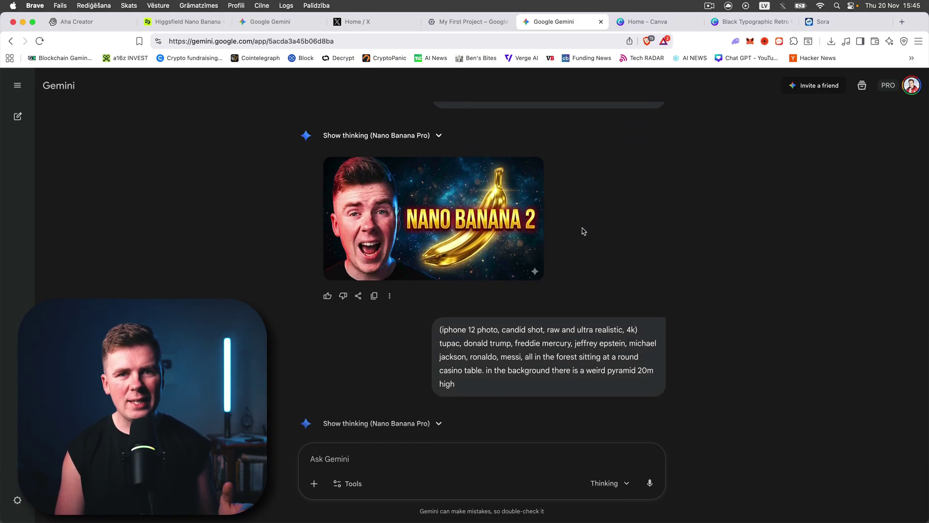
scroll(582, 231, up, 2)
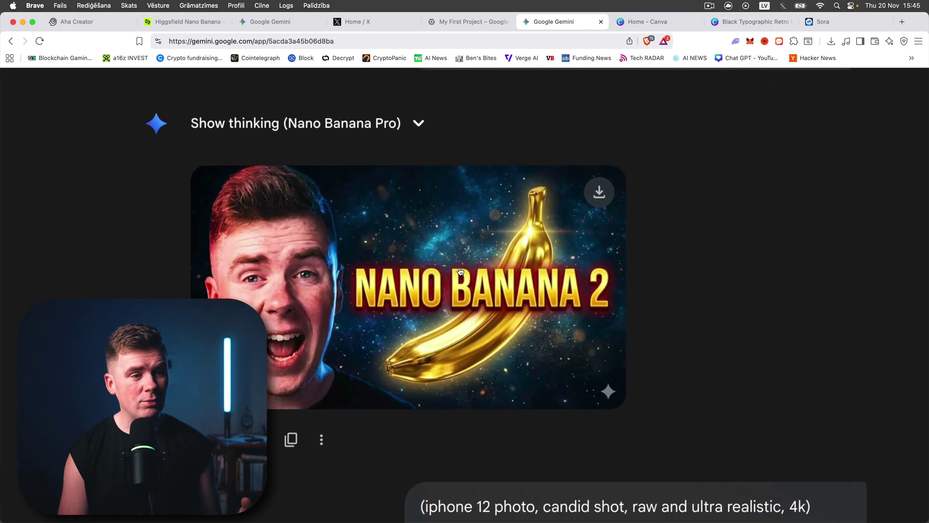
scroll(460, 272, up, 5)
scroll(459, 272, down, 5)
scroll(435, 275, down, 4)
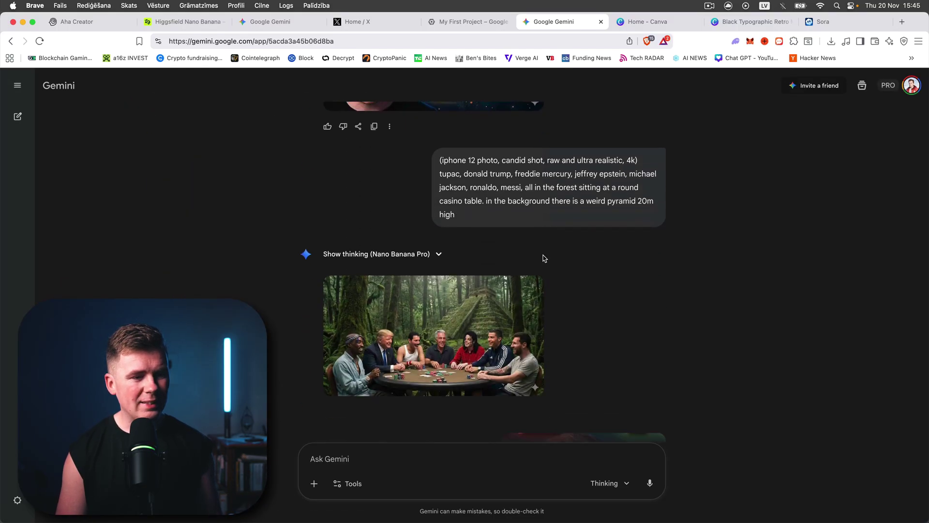
scroll(429, 277, up, 2)
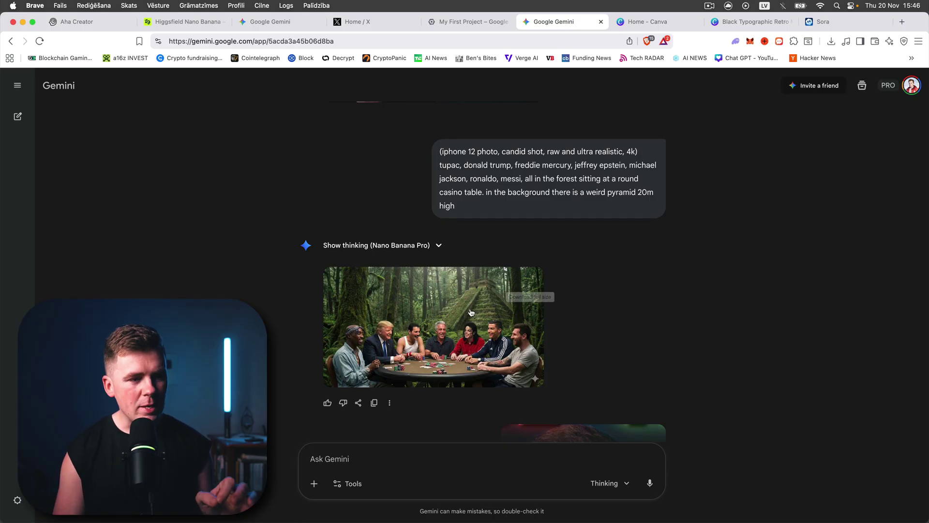
click(449, 328)
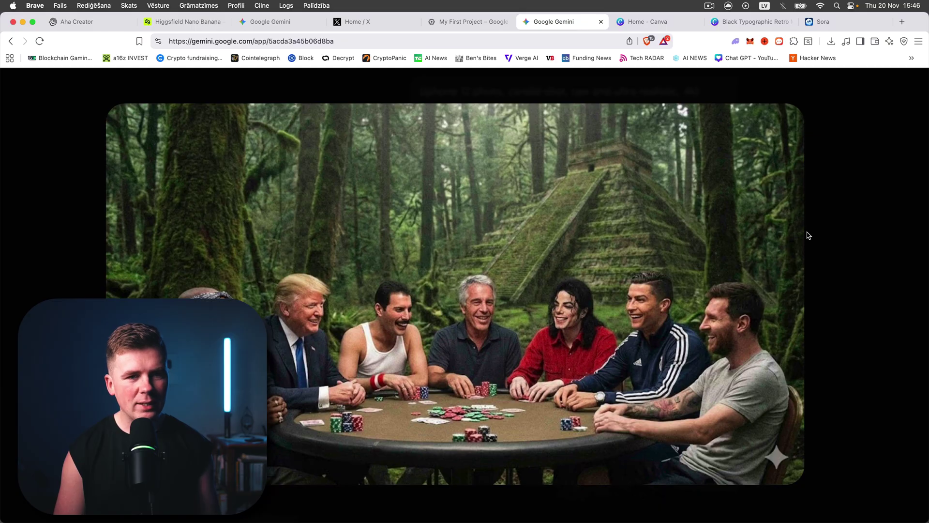
click(910, 250)
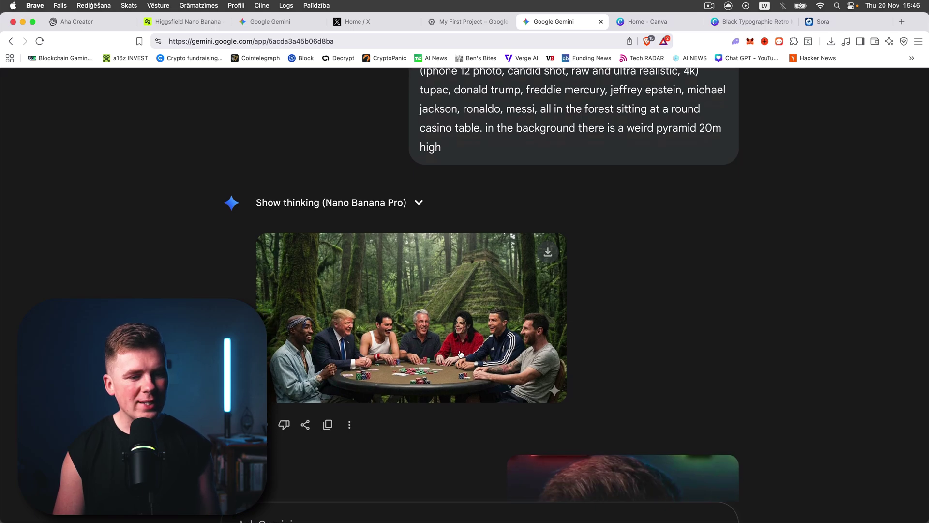
scroll(461, 353, down, 5)
scroll(460, 354, down, 2)
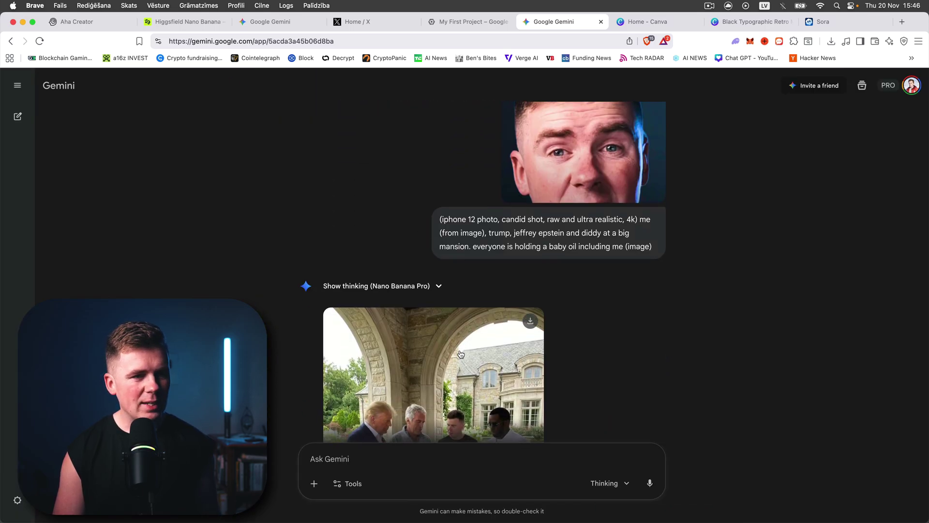
scroll(621, 308, up, 3)
scroll(622, 309, down, 5)
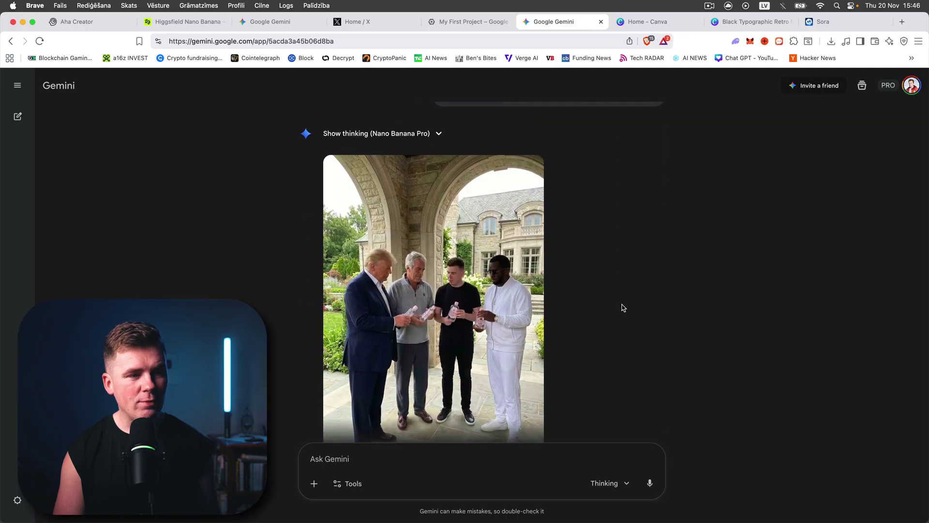
scroll(583, 298, up, 3)
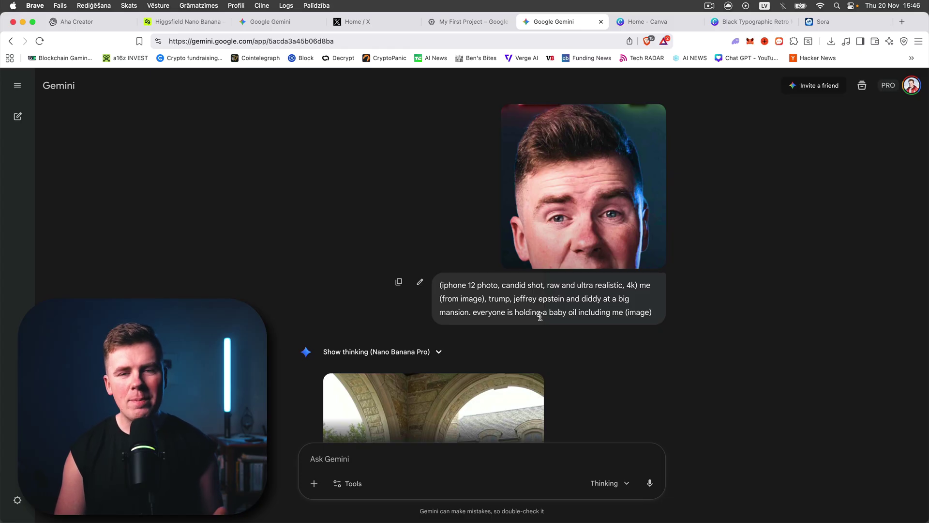
scroll(523, 315, down, 3)
click(436, 288)
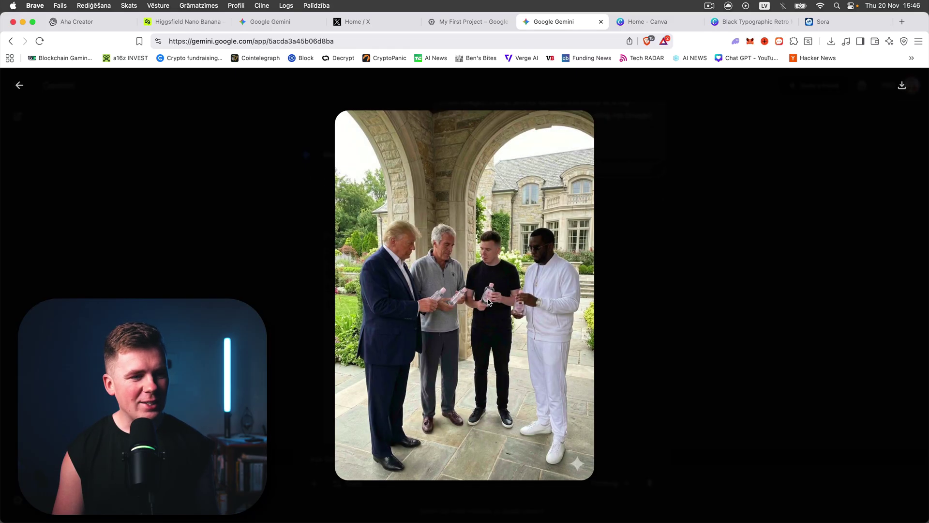
click(504, 306)
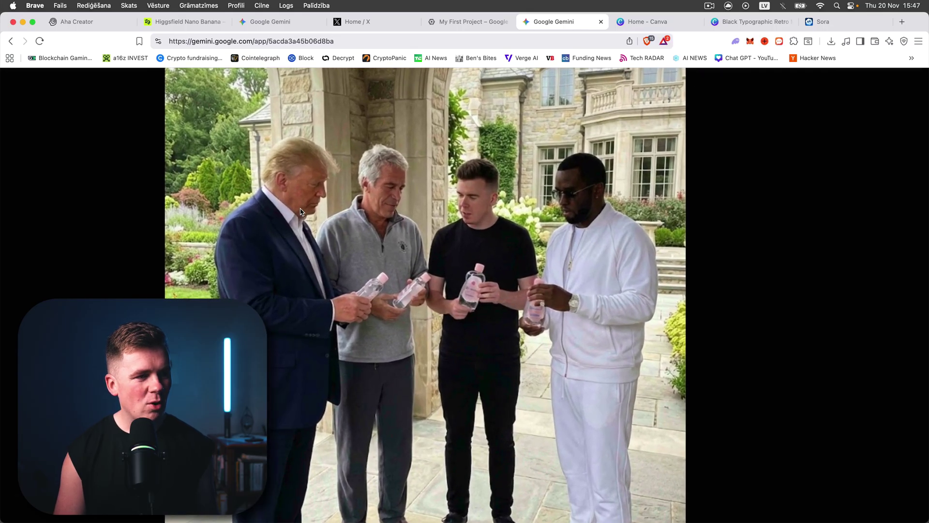
click(486, 210)
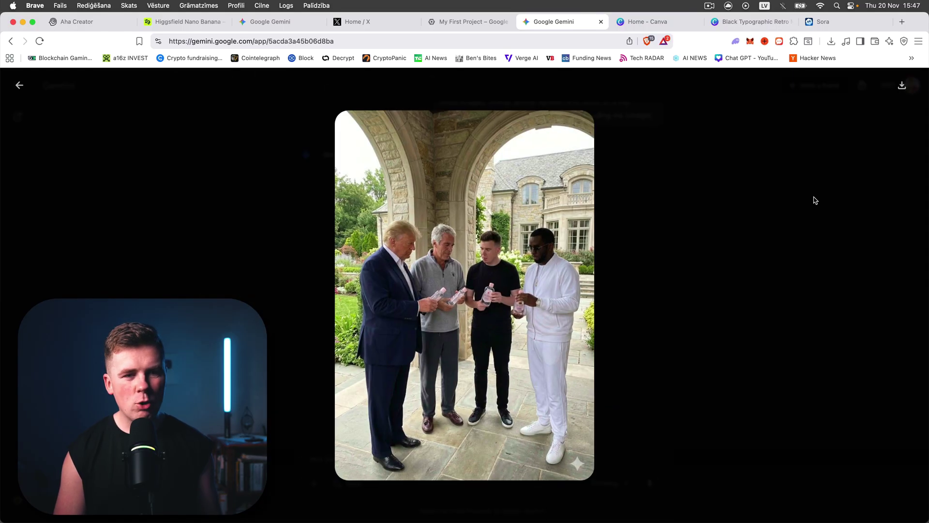
click(813, 201)
scroll(820, 203, down, 1)
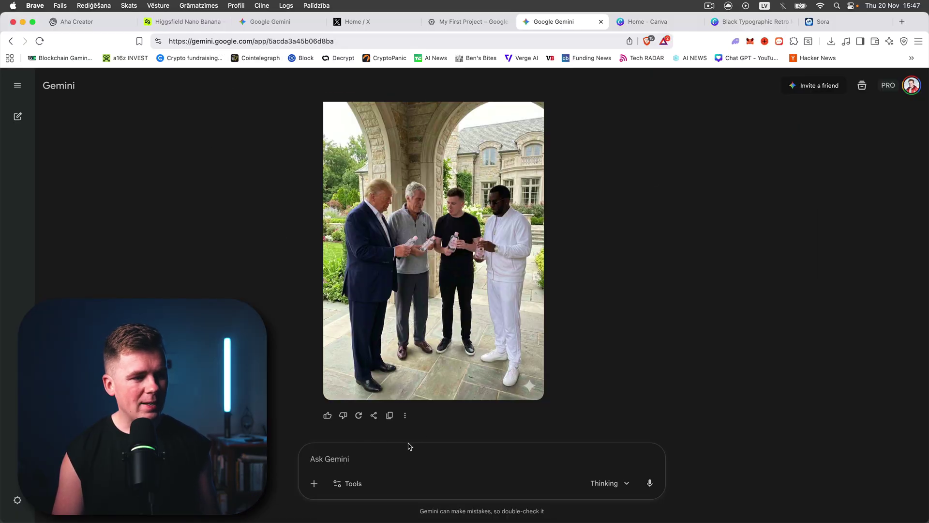
click(612, 482)
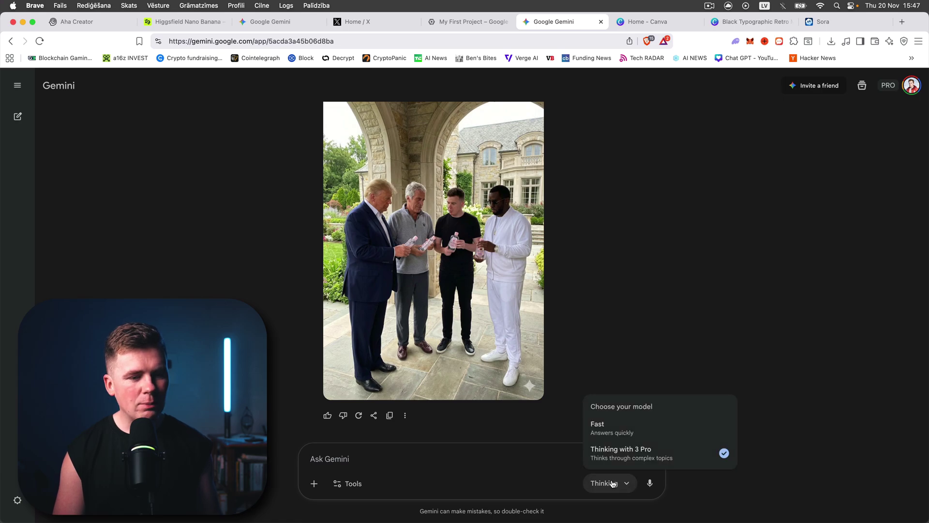
click(405, 445)
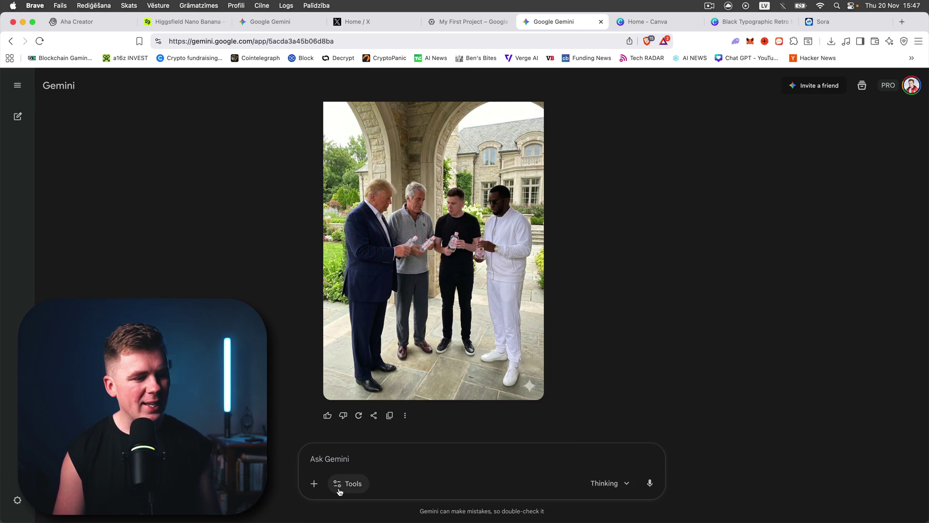
click(365, 486)
click(505, 460)
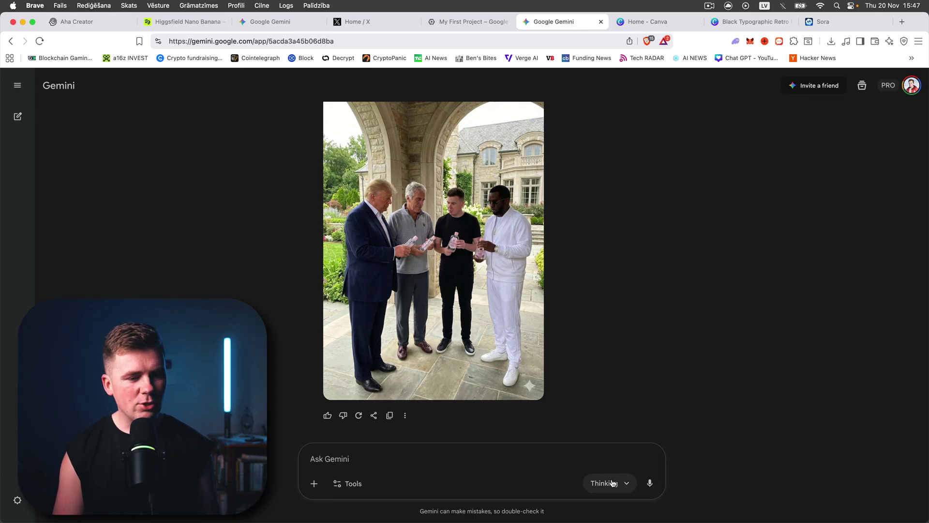
click(612, 483)
click(520, 464)
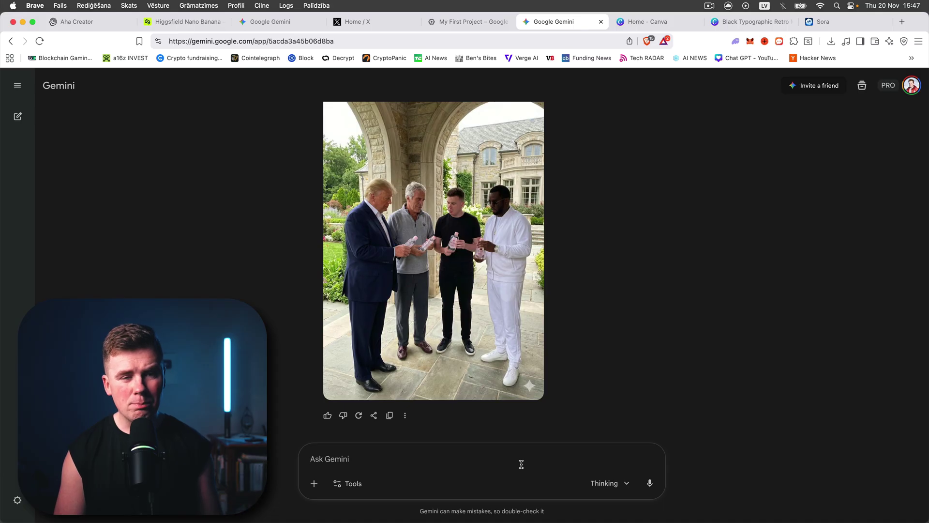
click(794, 41)
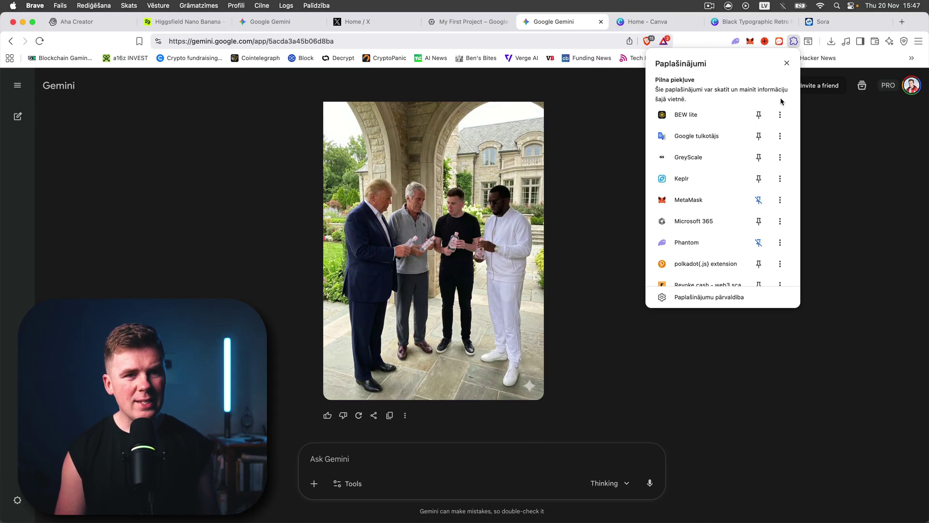
scroll(770, 138, down, 3)
scroll(768, 146, down, 3)
scroll(768, 148, down, 3)
scroll(770, 153, up, 1)
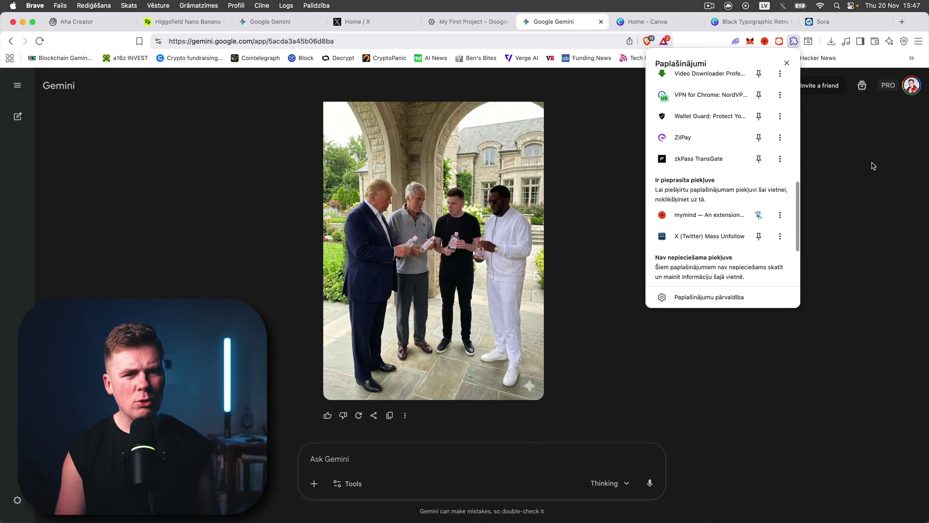
click(880, 170)
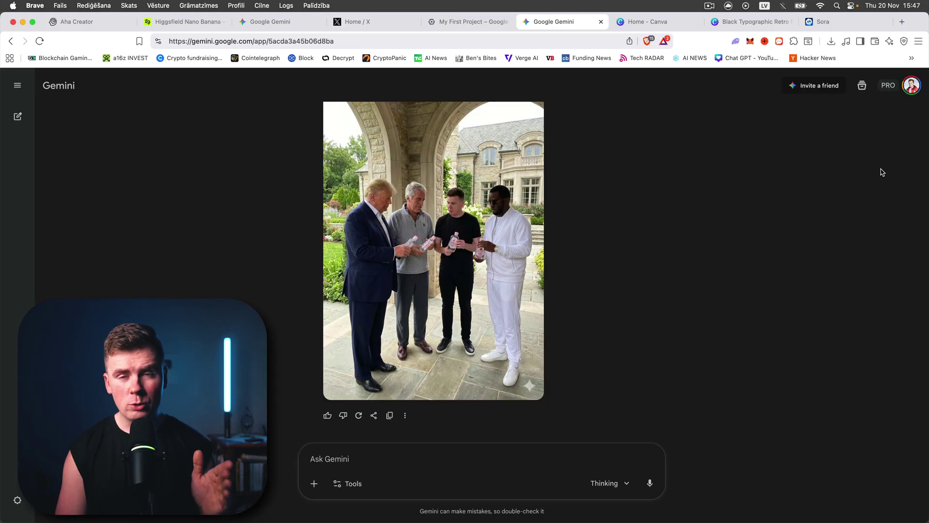
scroll(727, 249, up, 2)
scroll(727, 248, up, 3)
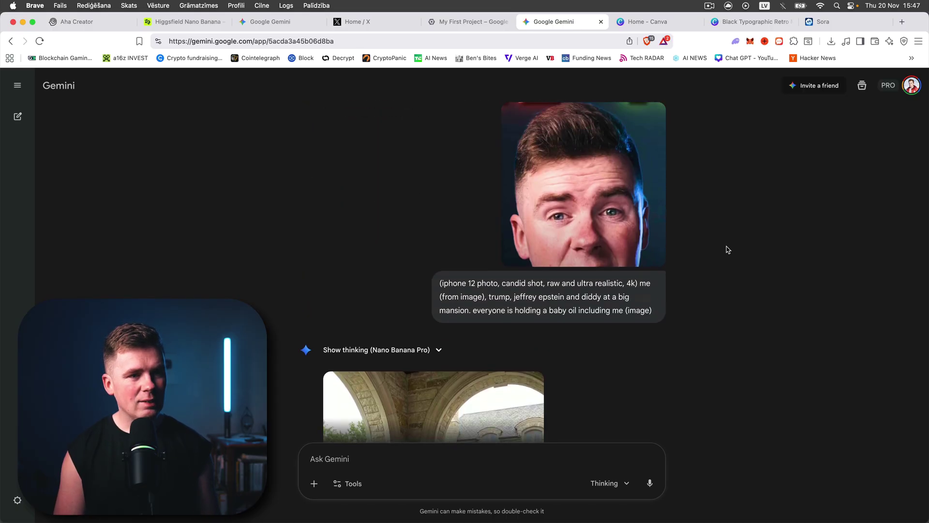
scroll(727, 248, up, 3)
scroll(727, 249, up, 2)
scroll(727, 250, up, 3)
scroll(727, 249, up, 3)
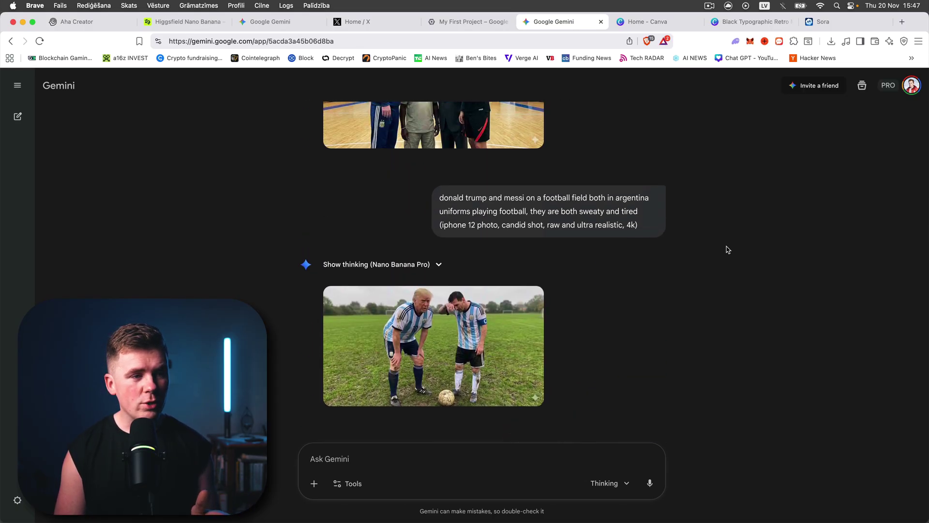
scroll(727, 249, up, 3)
scroll(726, 249, up, 3)
scroll(727, 248, up, 5)
scroll(727, 250, down, 3)
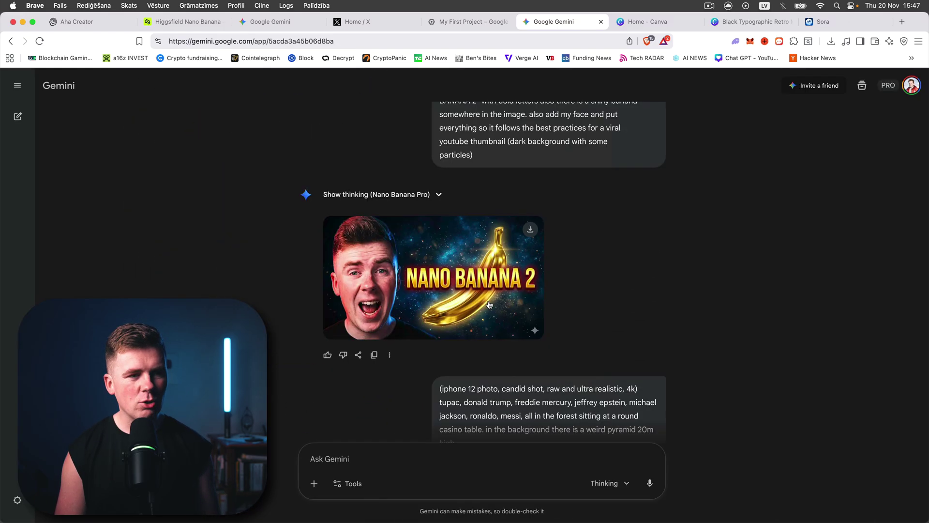
scroll(489, 305, up, 4)
scroll(489, 305, up, 1)
scroll(488, 305, up, 5)
scroll(489, 305, up, 1)
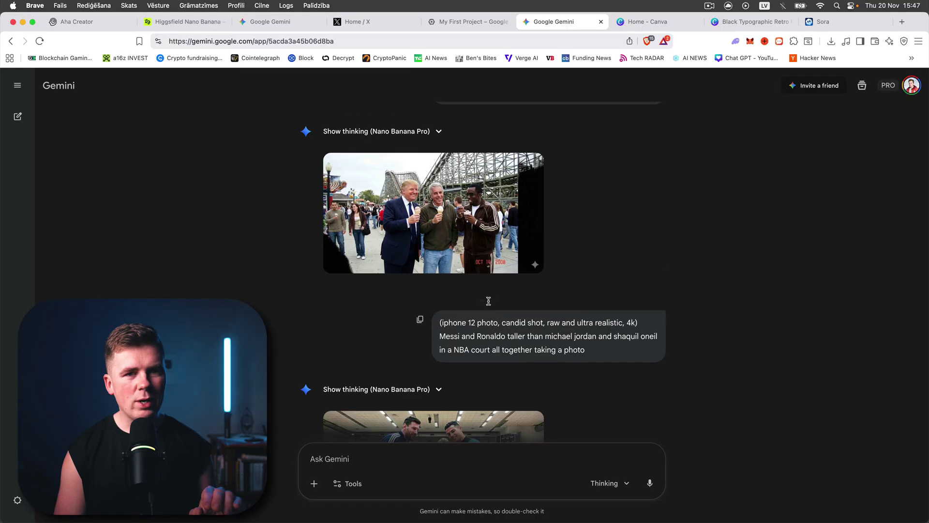
scroll(488, 305, up, 5)
scroll(488, 306, up, 1)
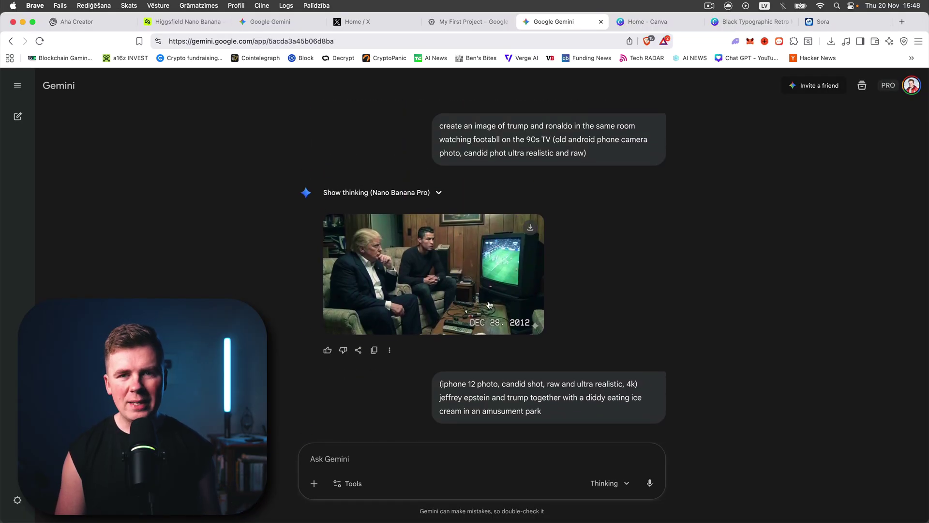